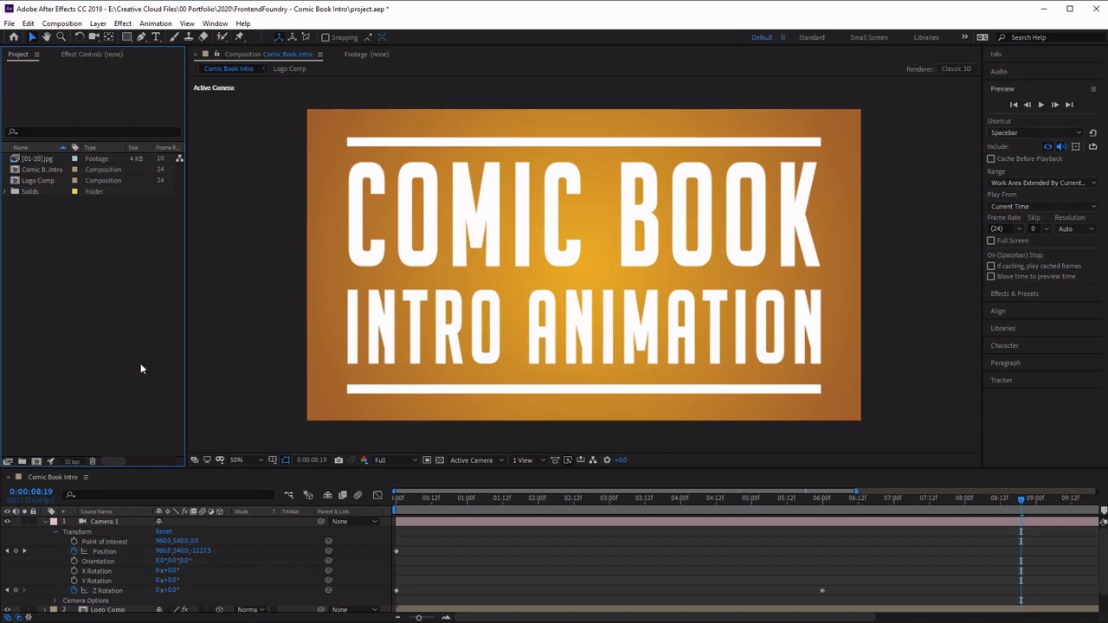
- Add the Comic Book Intro composition to the render queue
click(56, 476)
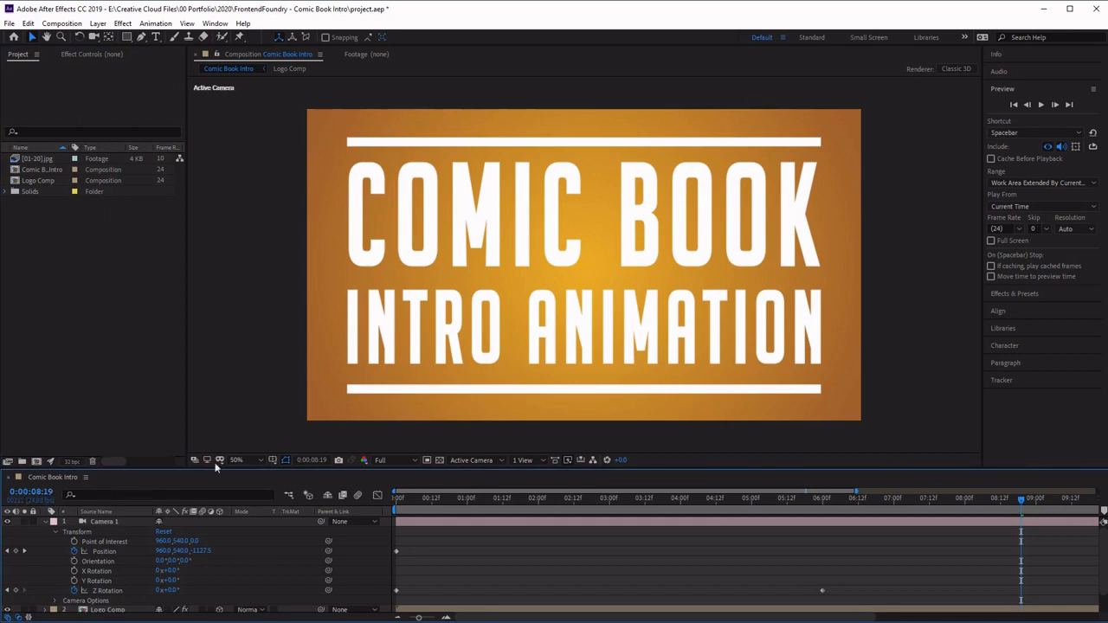
click(62, 23)
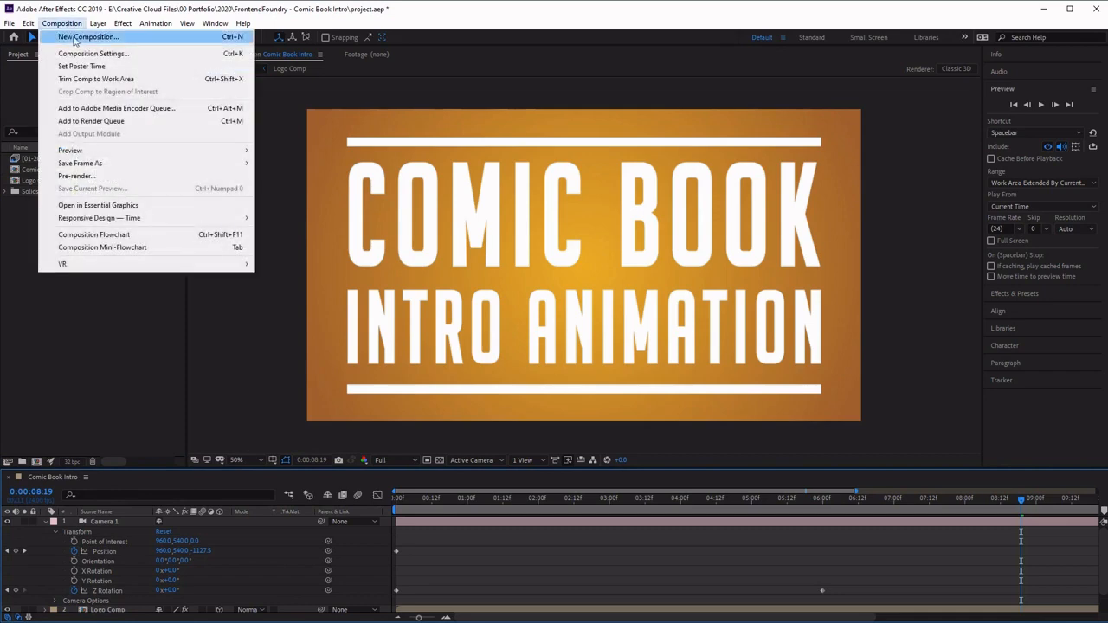
click(116, 123)
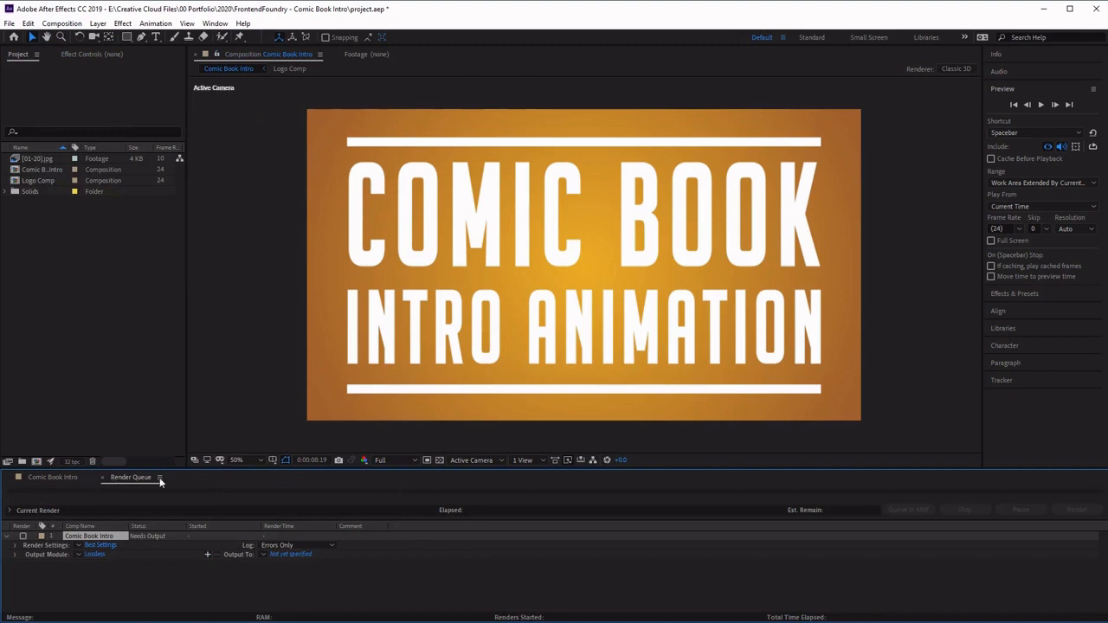
- Try Half and Third resolution in the render settings before setting it back to Full and confirming the dialog
click(100, 545)
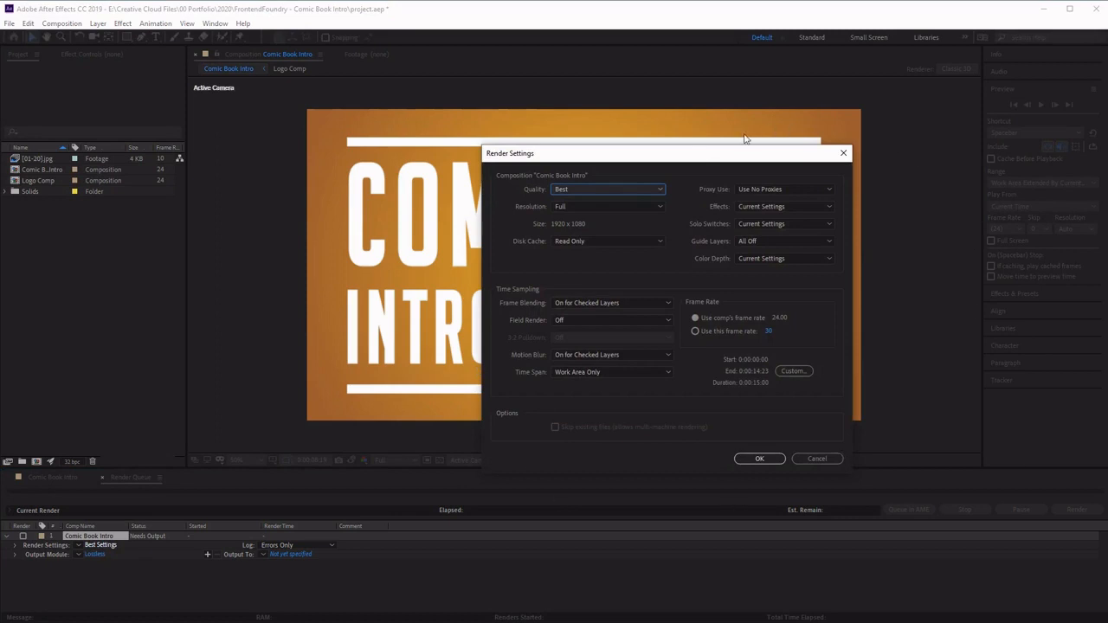
drag(696, 159, 693, 144)
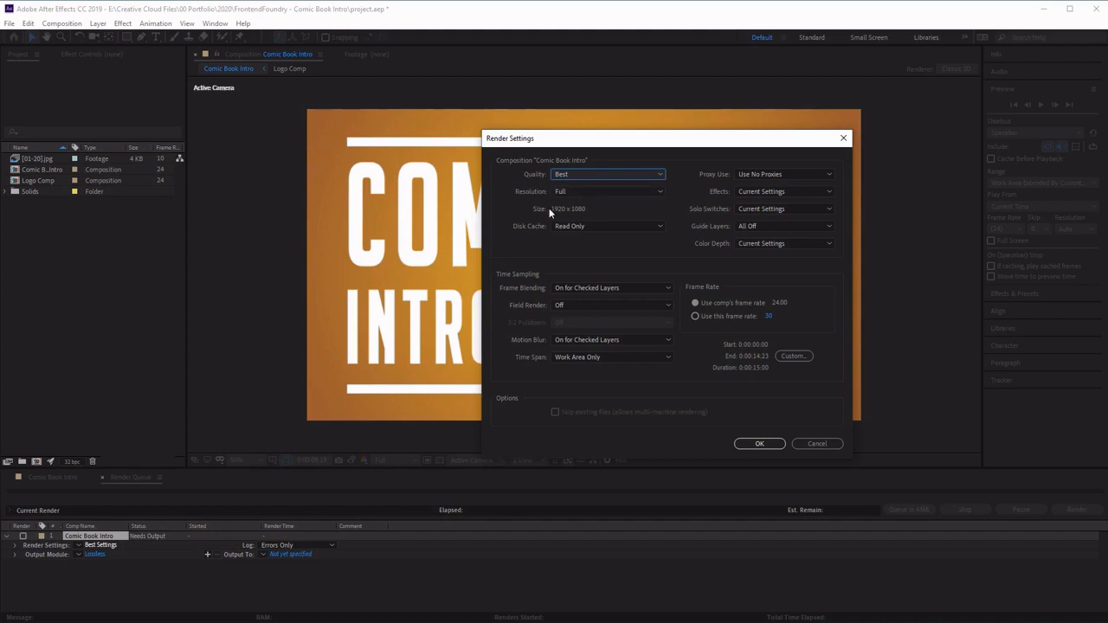
click(640, 176)
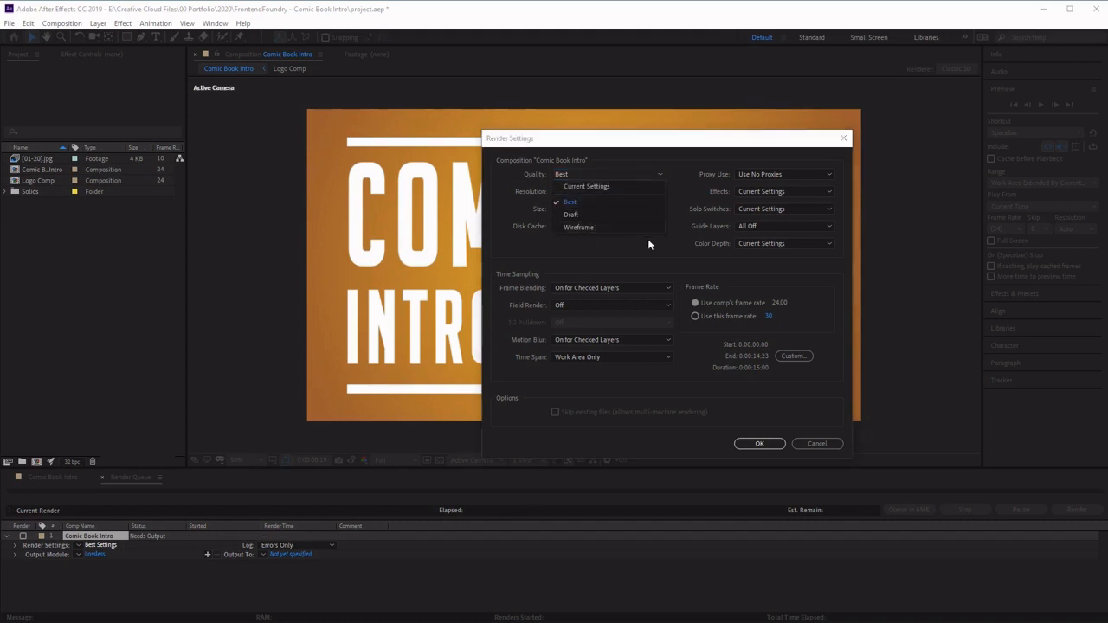
click(648, 239)
click(640, 191)
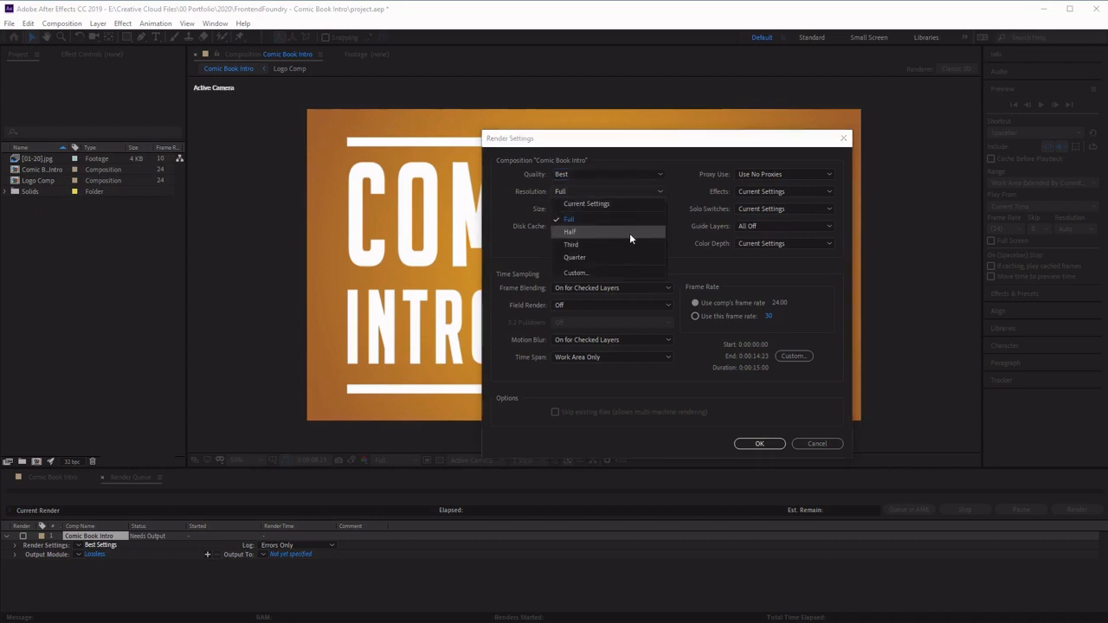
click(630, 232)
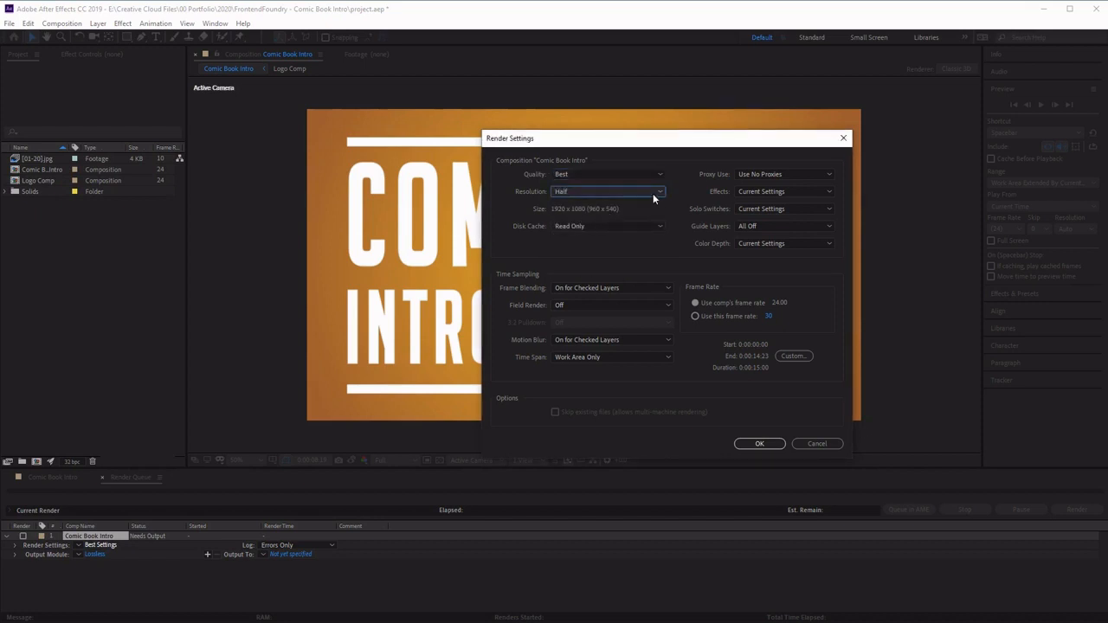
click(653, 193)
click(620, 246)
click(660, 191)
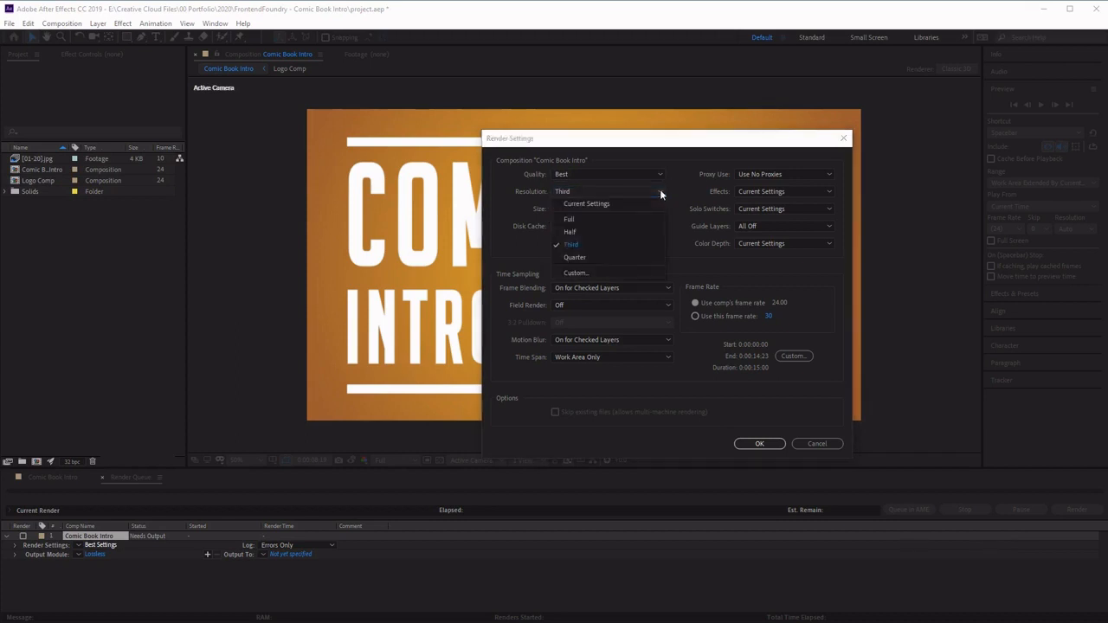
click(624, 219)
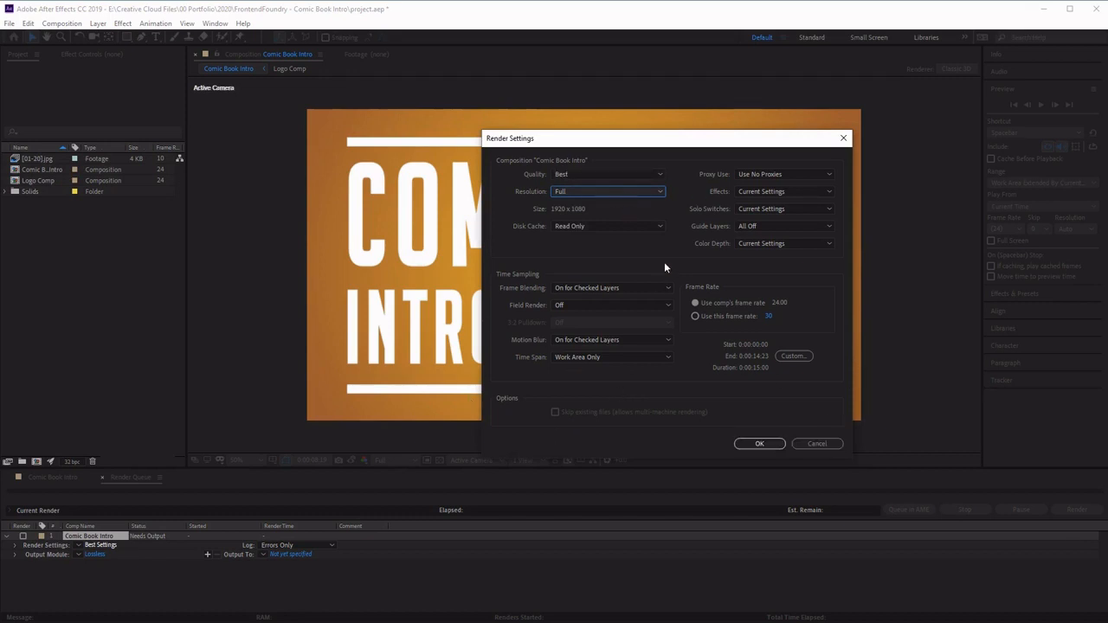
click(773, 445)
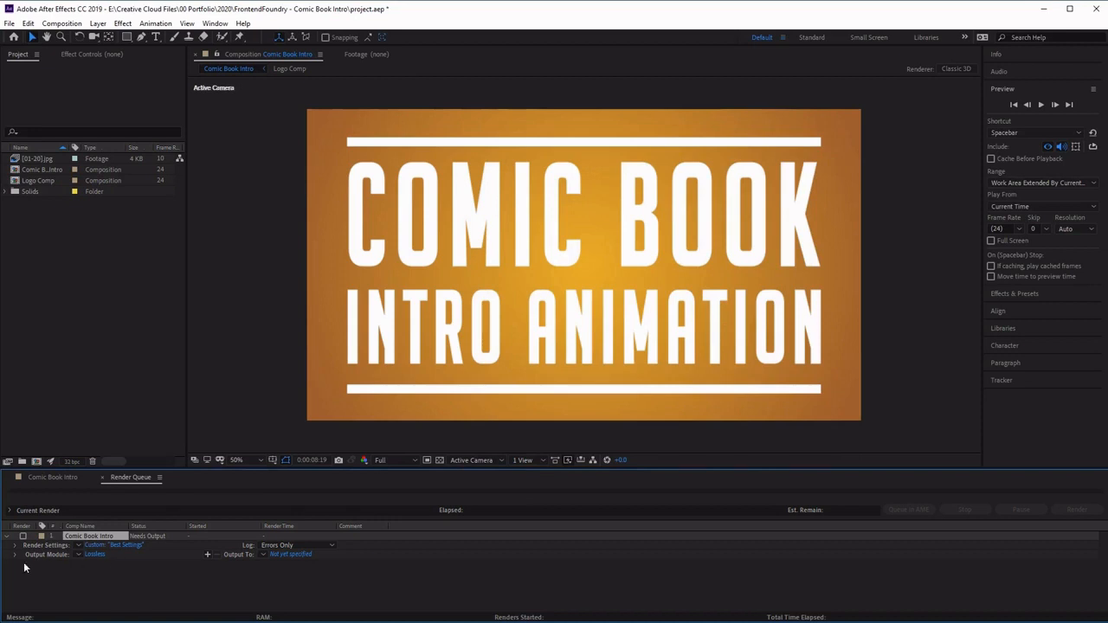
- Open the output module settings and look through the available output formats
click(103, 555)
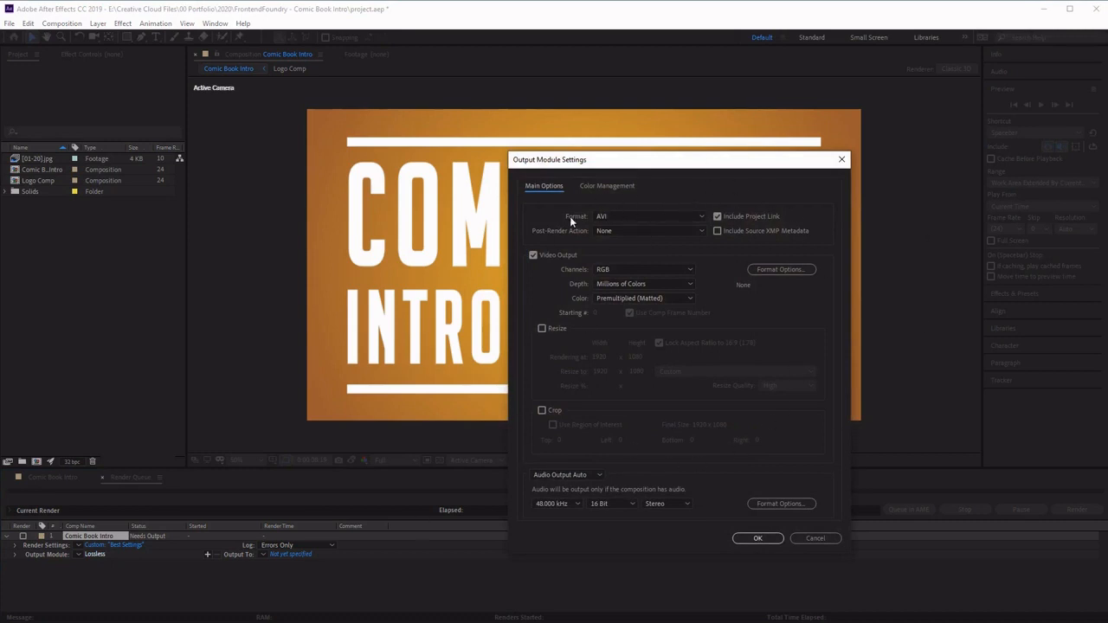
click(666, 217)
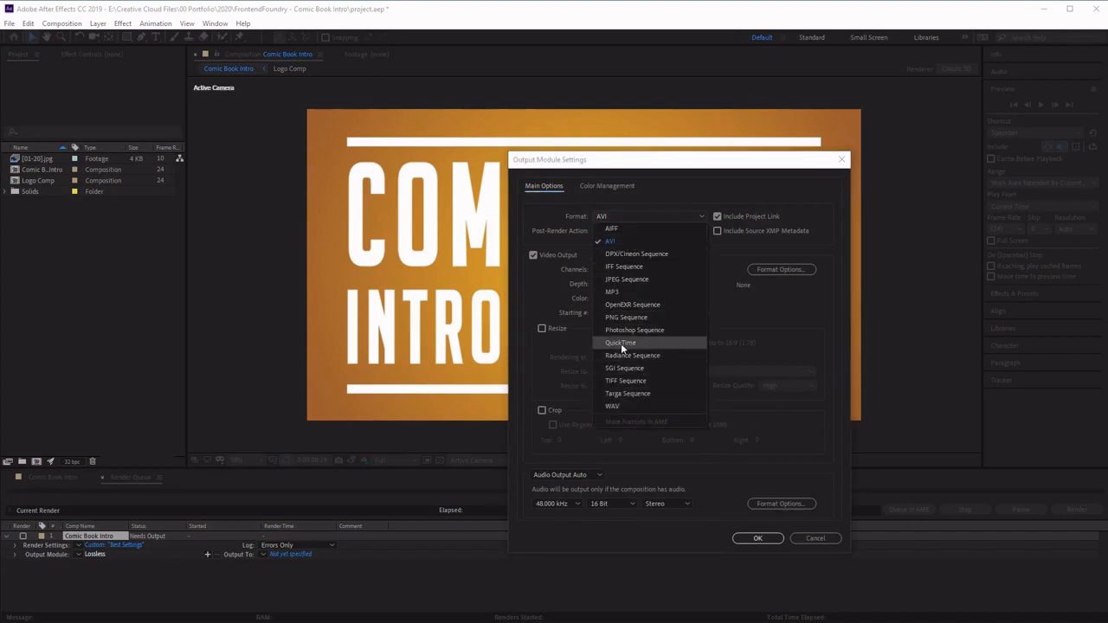
click(718, 187)
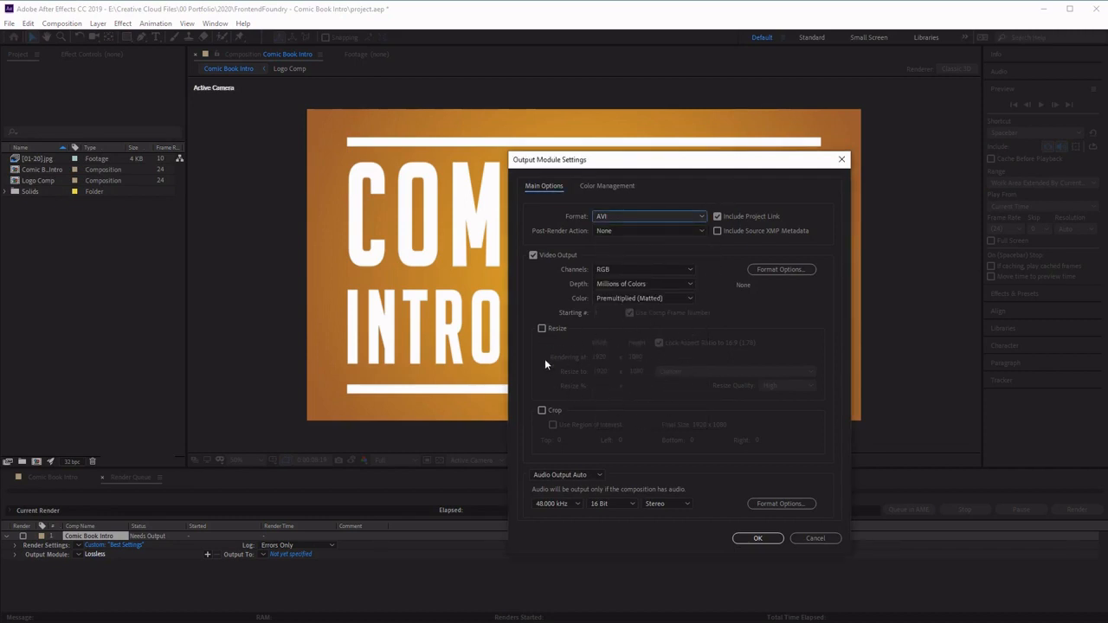
- Try enabling Resize with a 1920 width, and disable Resize again before confirming the output module
click(541, 328)
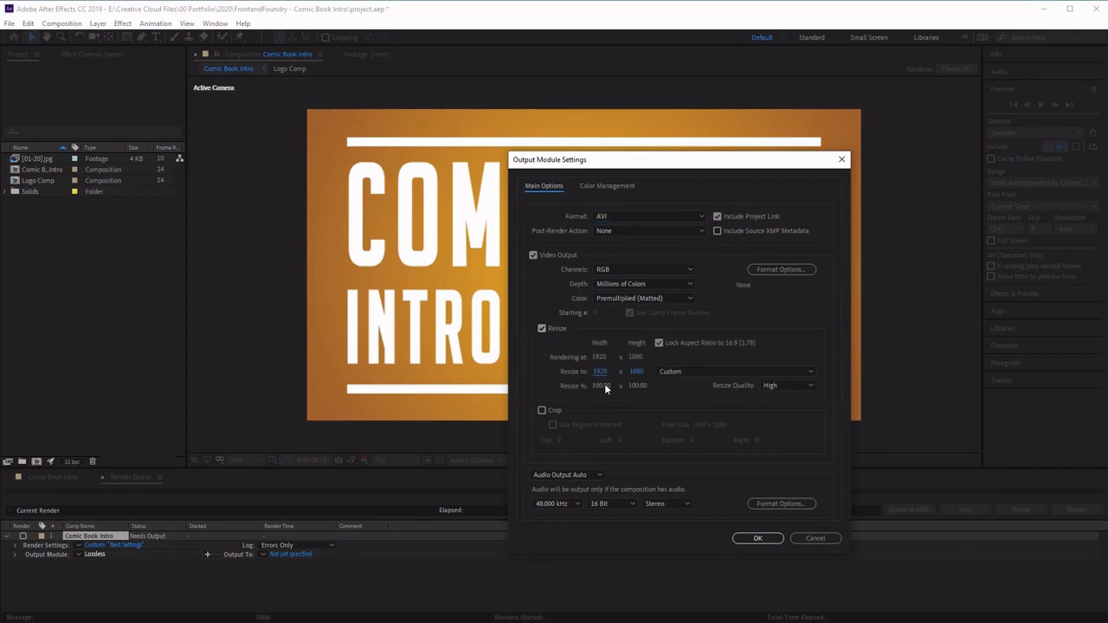
drag(598, 372, 520, 377)
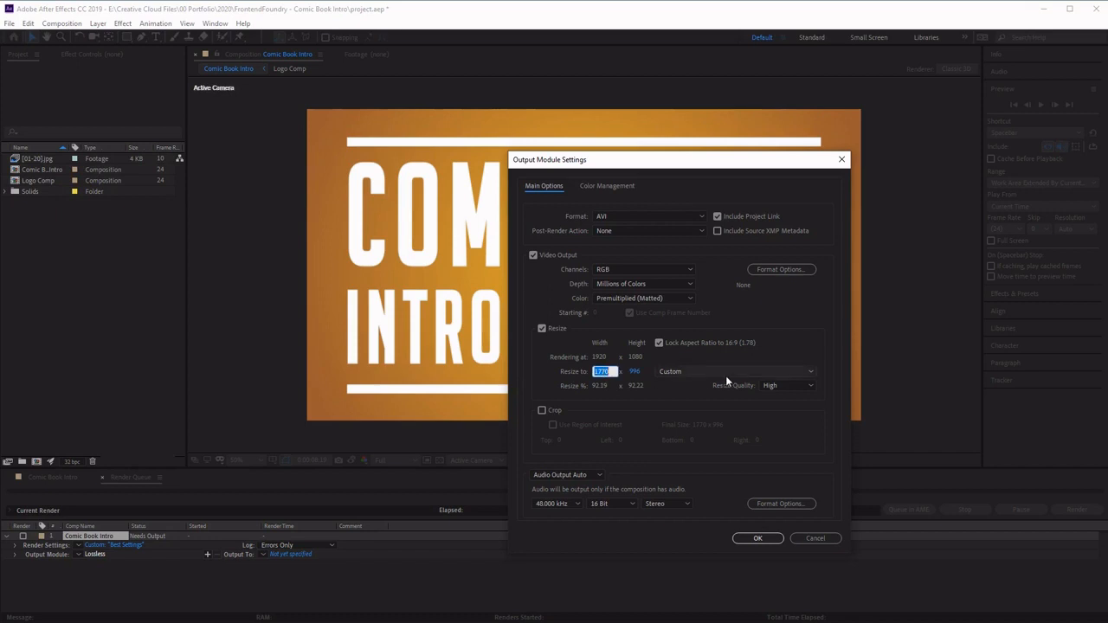
click(600, 372)
text(1920)
click(636, 371)
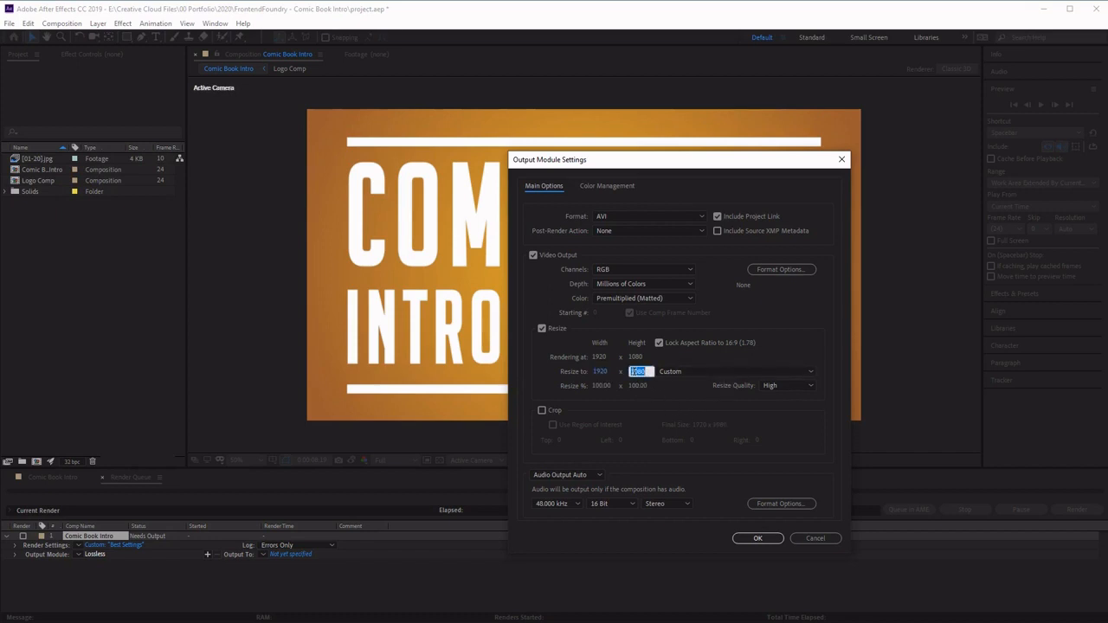
click(792, 348)
click(554, 329)
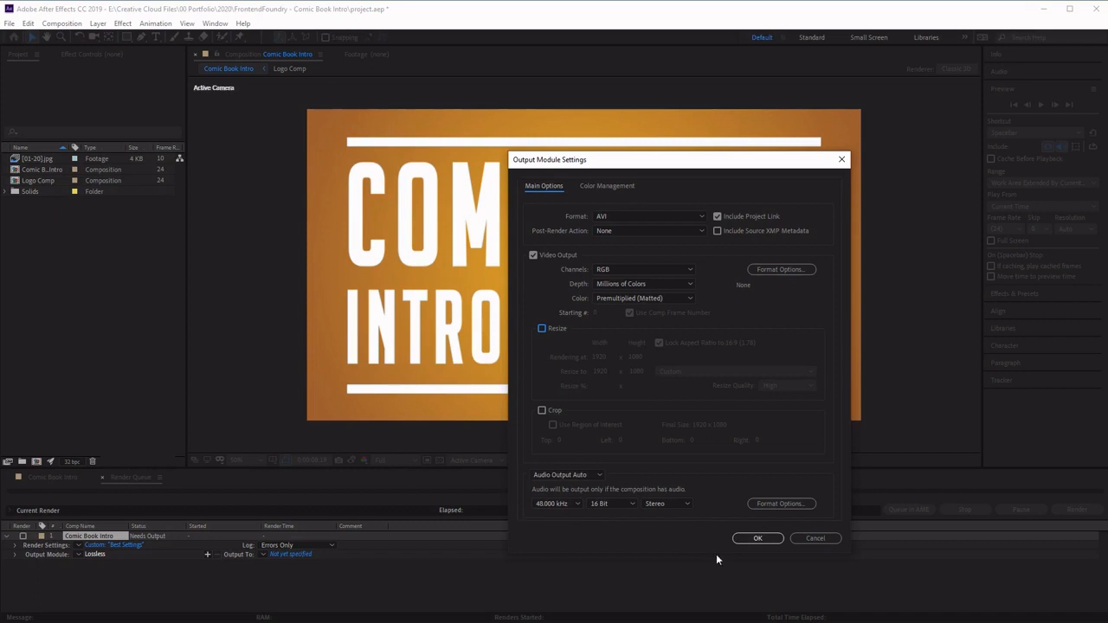
click(758, 539)
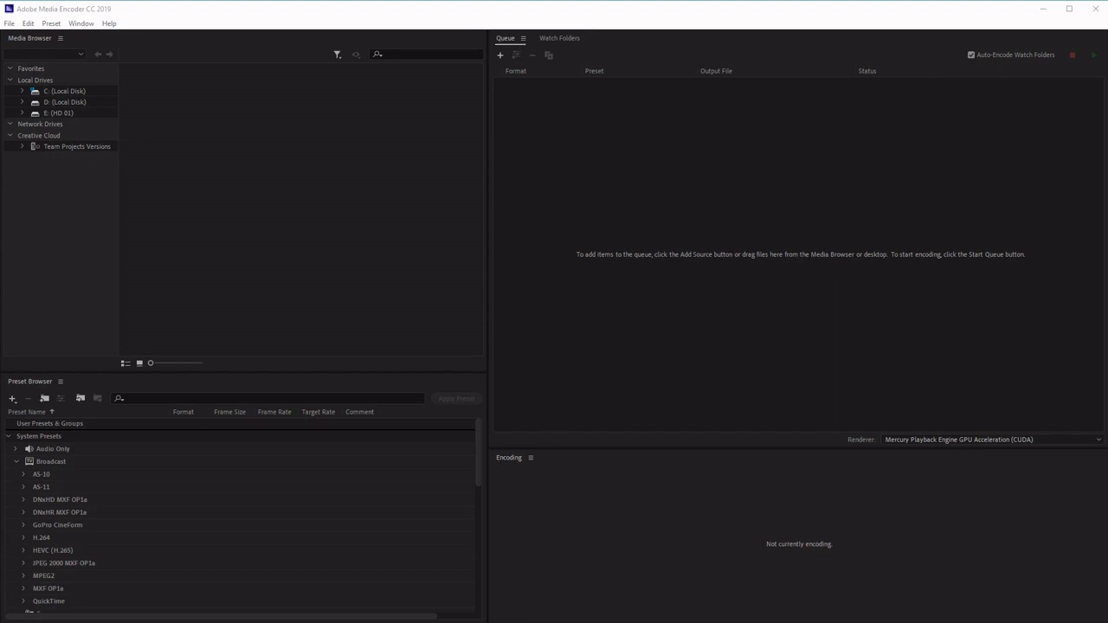
- In Media Encoder, import the project's Comic Book Intro composition into the queue
drag(860, 468, 796, 231)
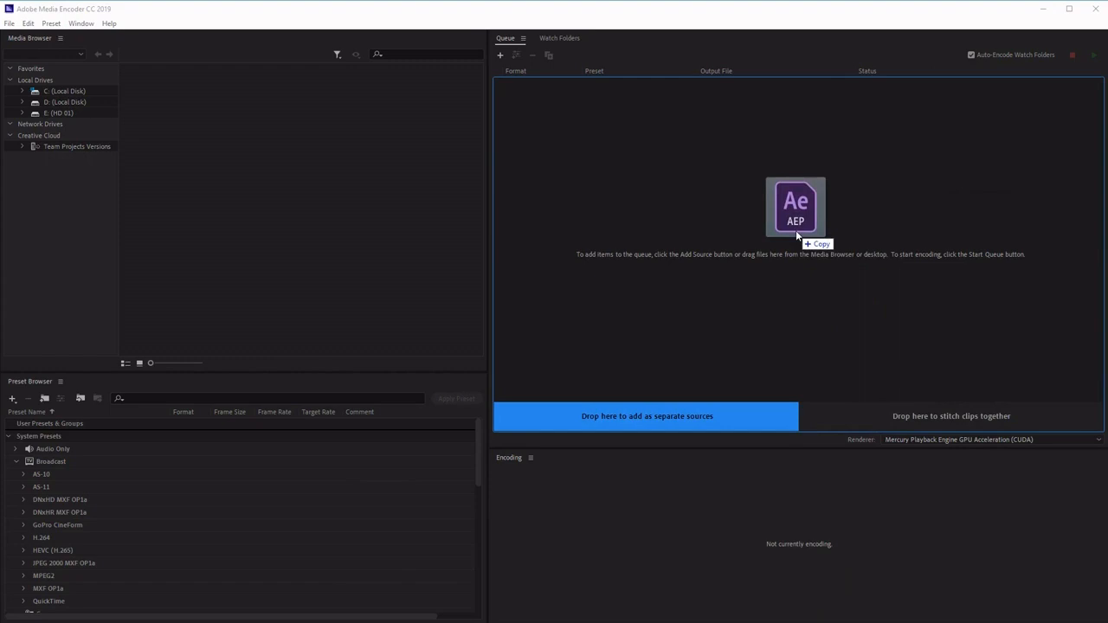
drag(795, 230, 795, 230)
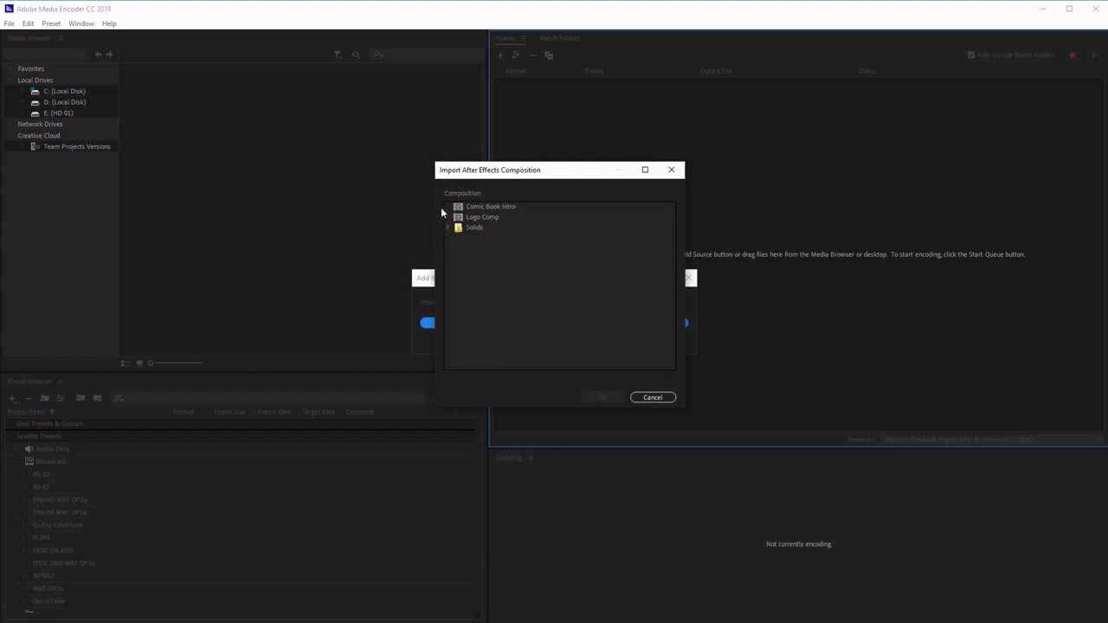
click(505, 210)
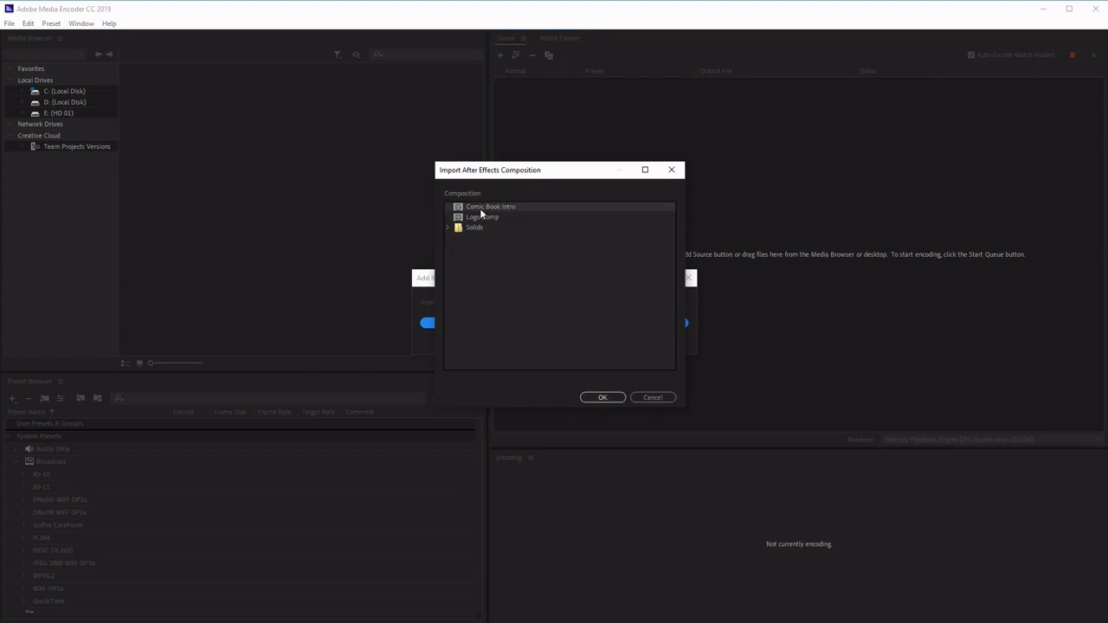
click(604, 398)
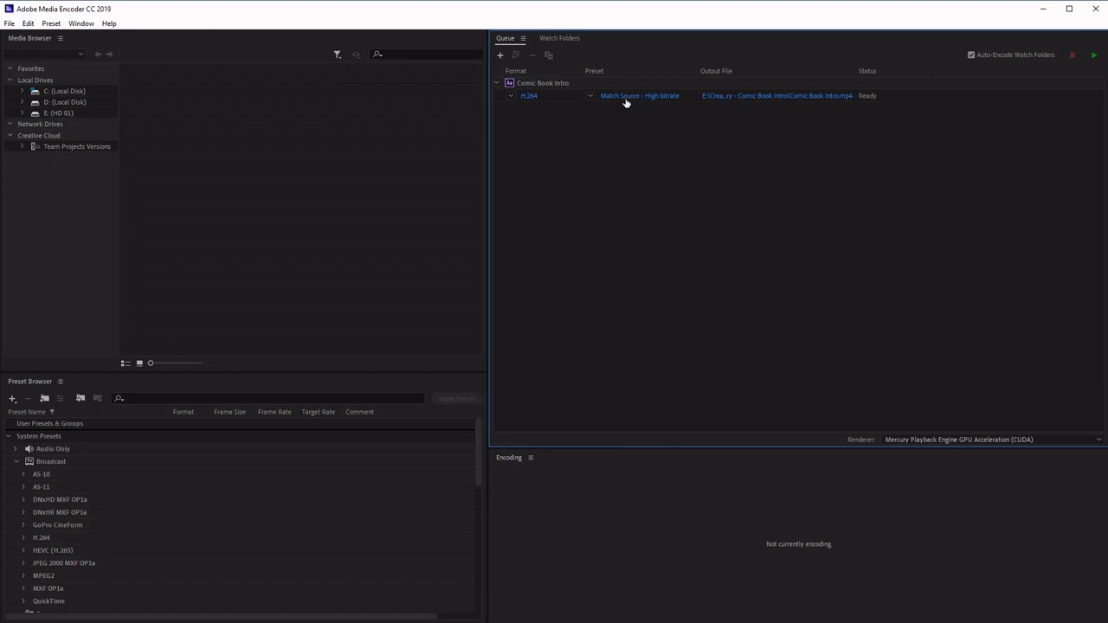
- Open the export settings for the queued Comic Book Intro item
mouse_move(632, 102)
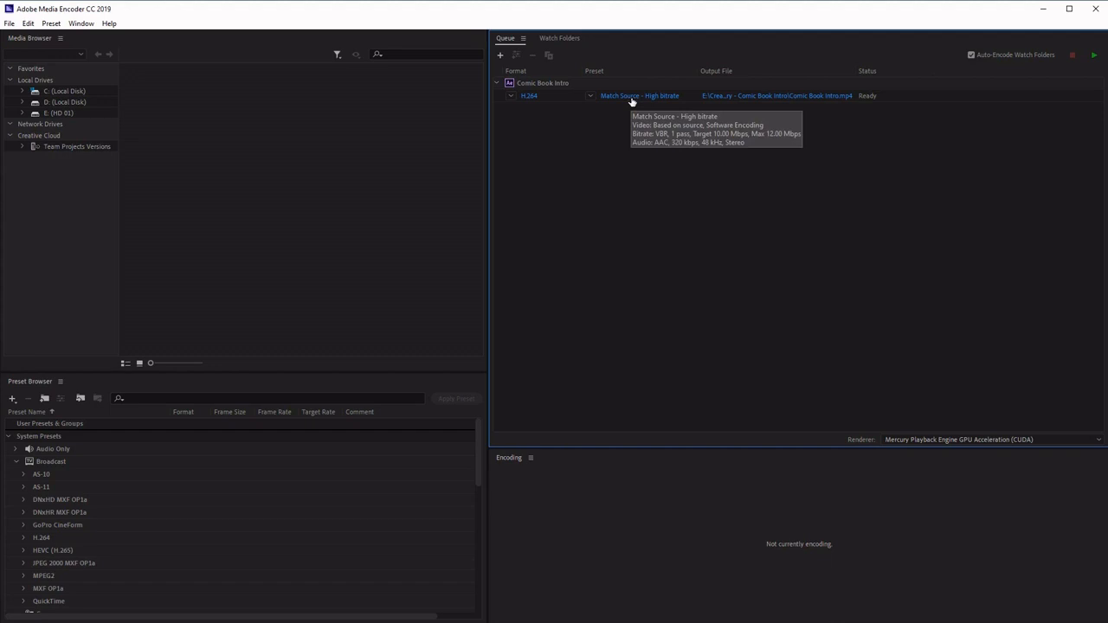
click(632, 97)
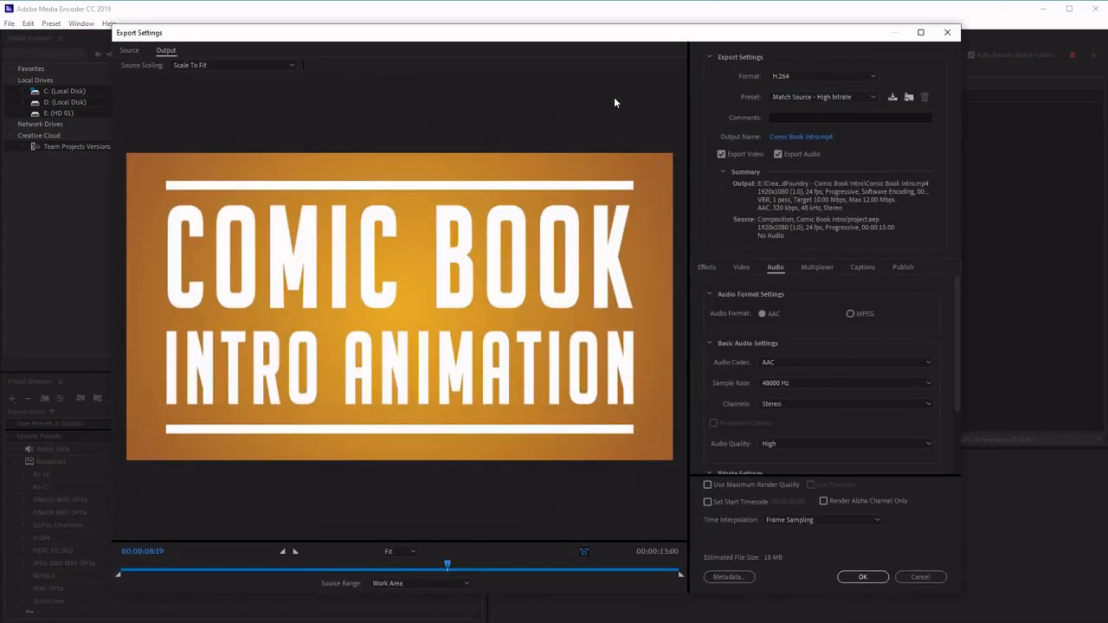
drag(593, 42, 646, 42)
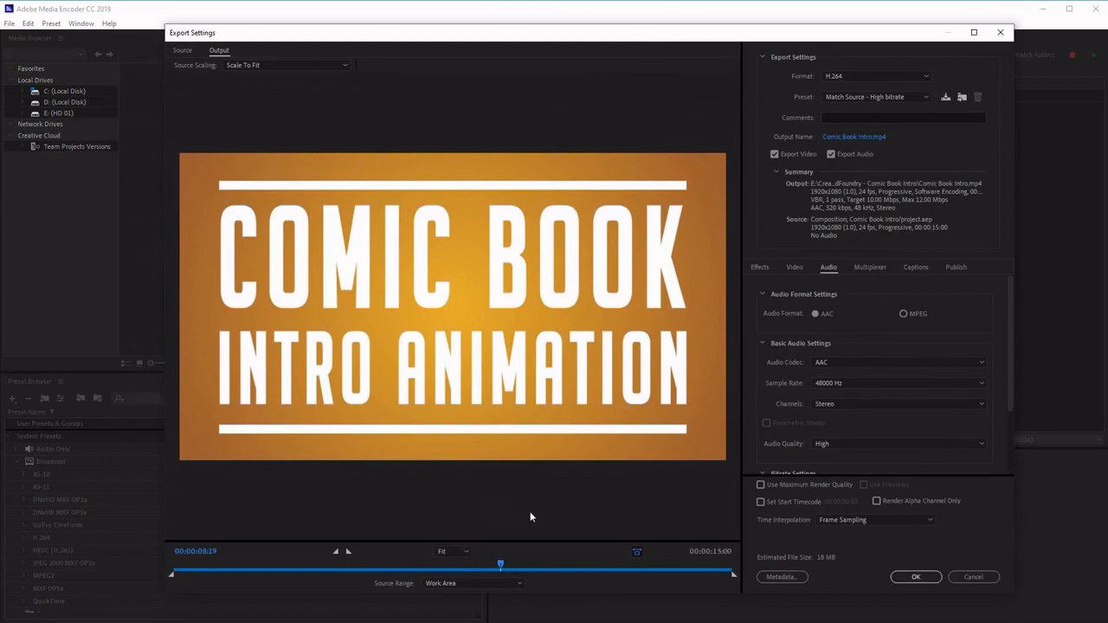
- Browse the available export formats and the H.264 preset list
click(917, 76)
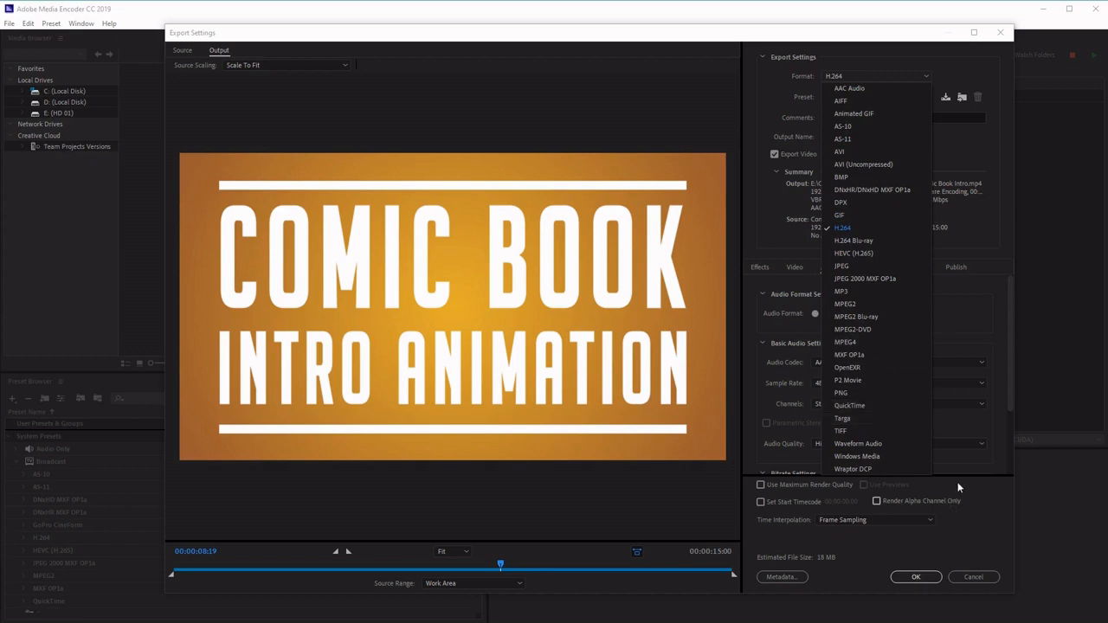
click(952, 76)
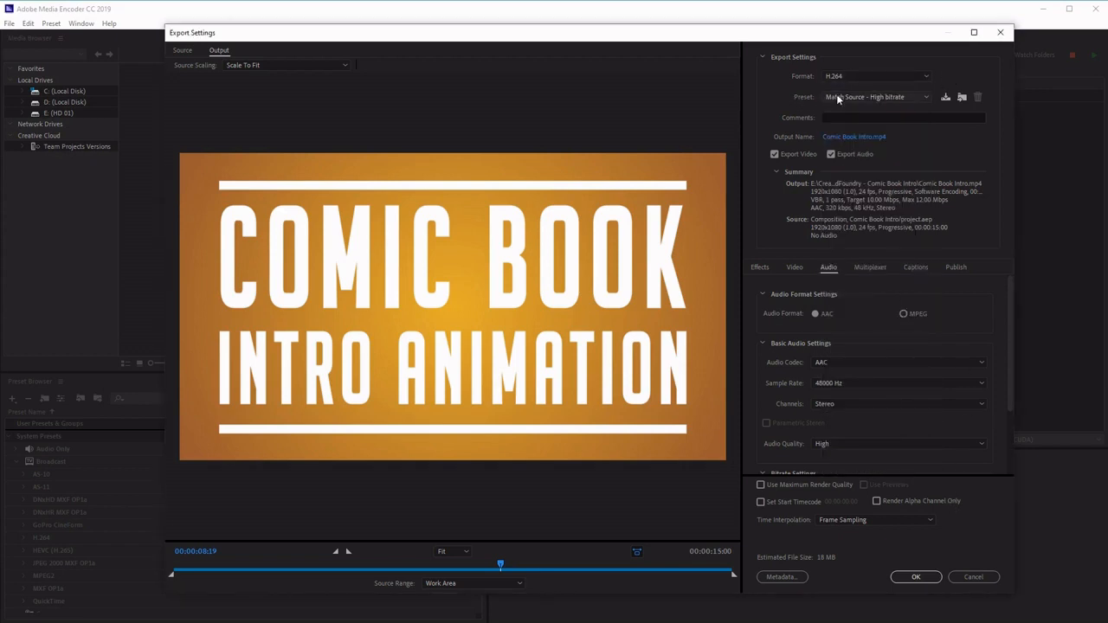
click(910, 102)
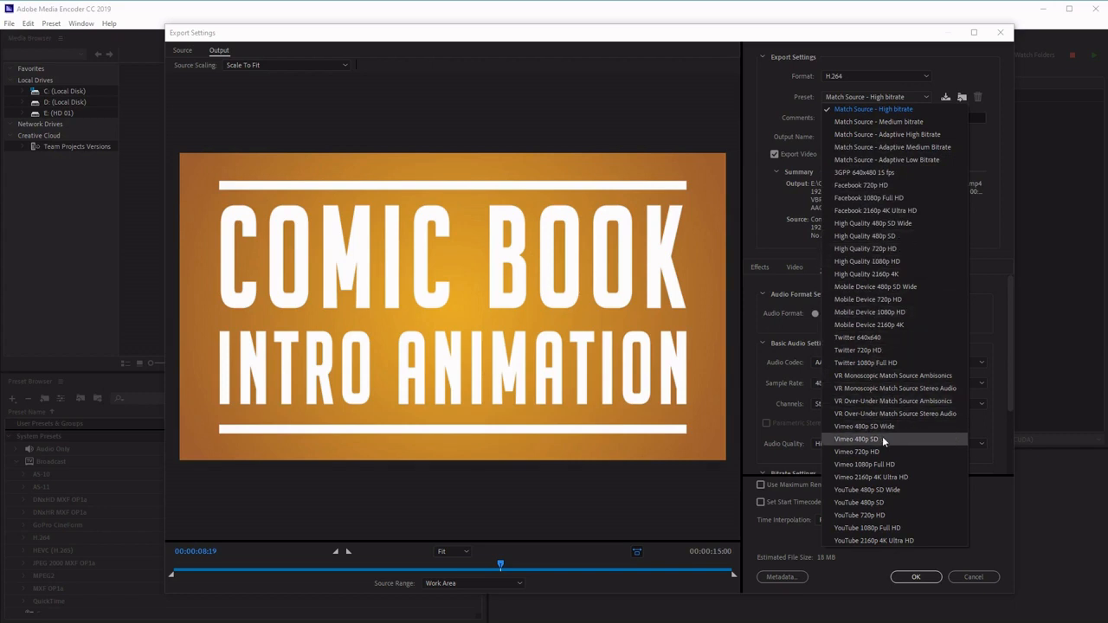
click(1000, 300)
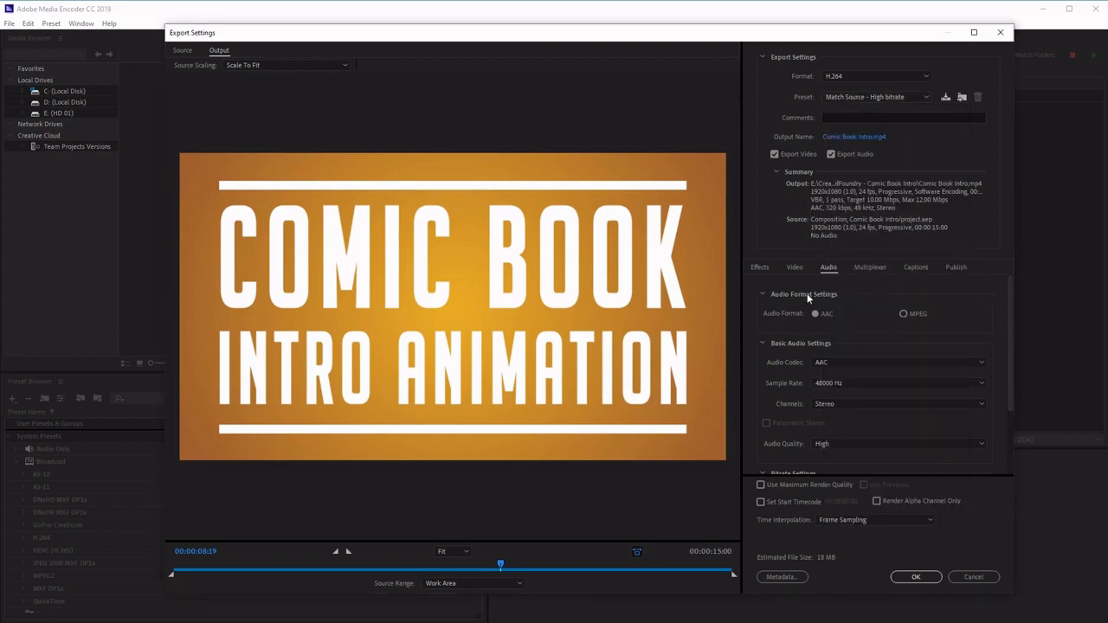
- Try unlocking the video width, height, frame rate, field order and aspect settings before restoring Match Source
click(795, 266)
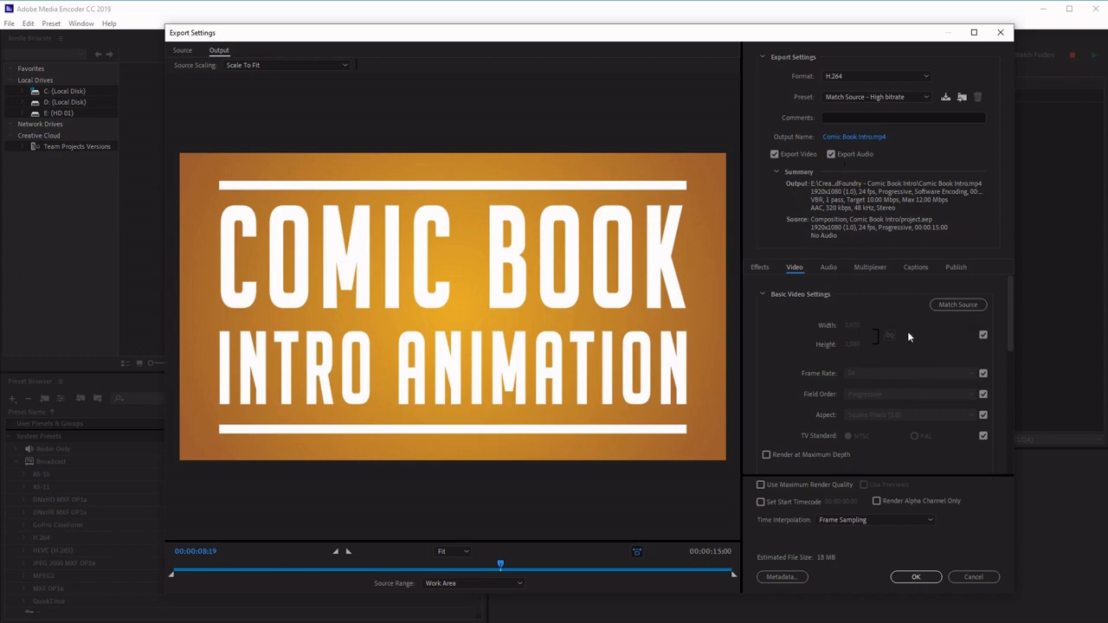
click(983, 335)
click(983, 373)
click(983, 394)
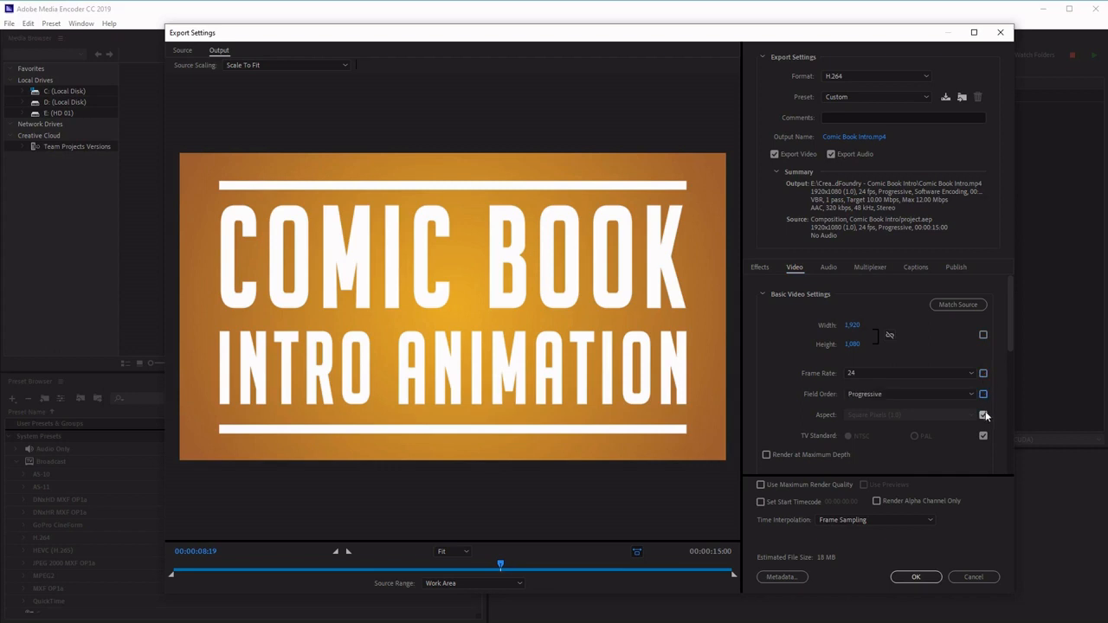
click(983, 415)
drag(853, 326, 792, 326)
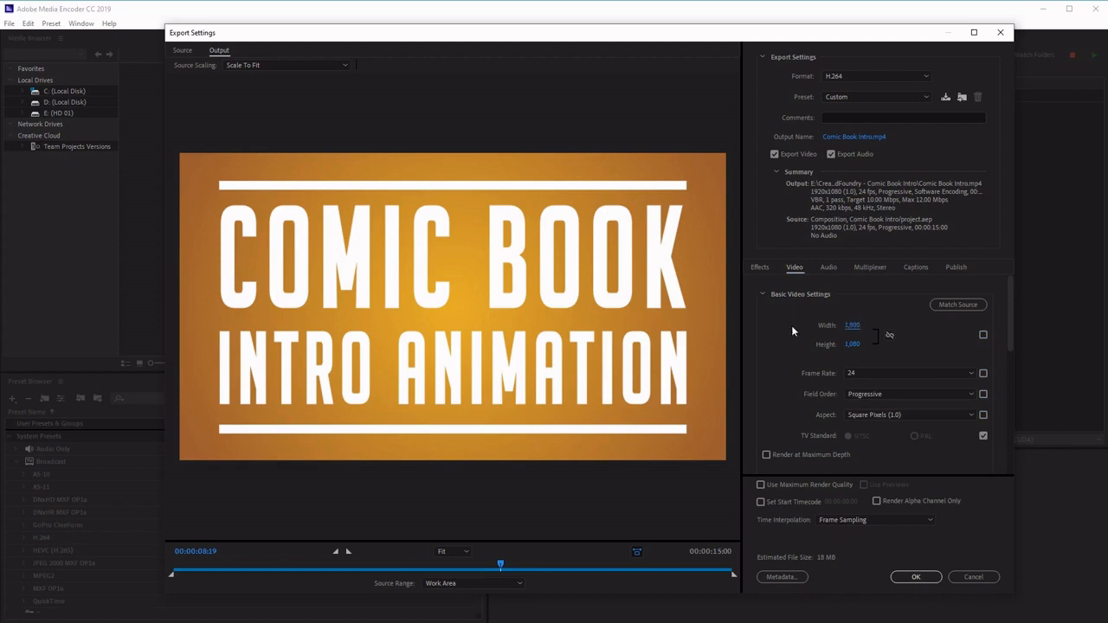
click(980, 308)
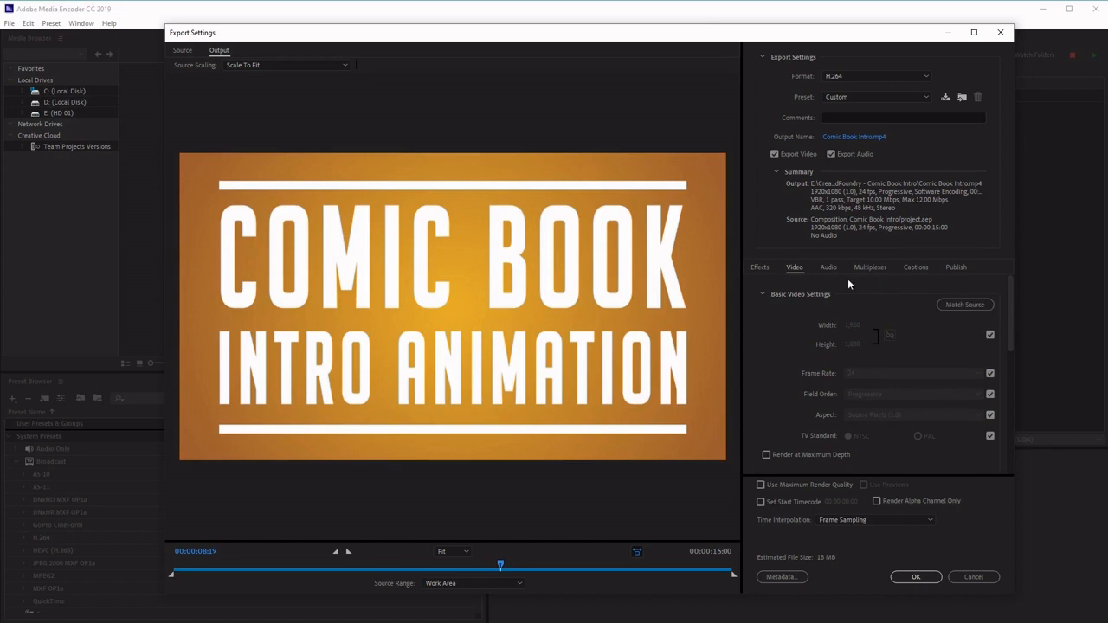
- Try trimming the source range's in and out points, extend it back to the full duration, and confirm the export settings
click(828, 269)
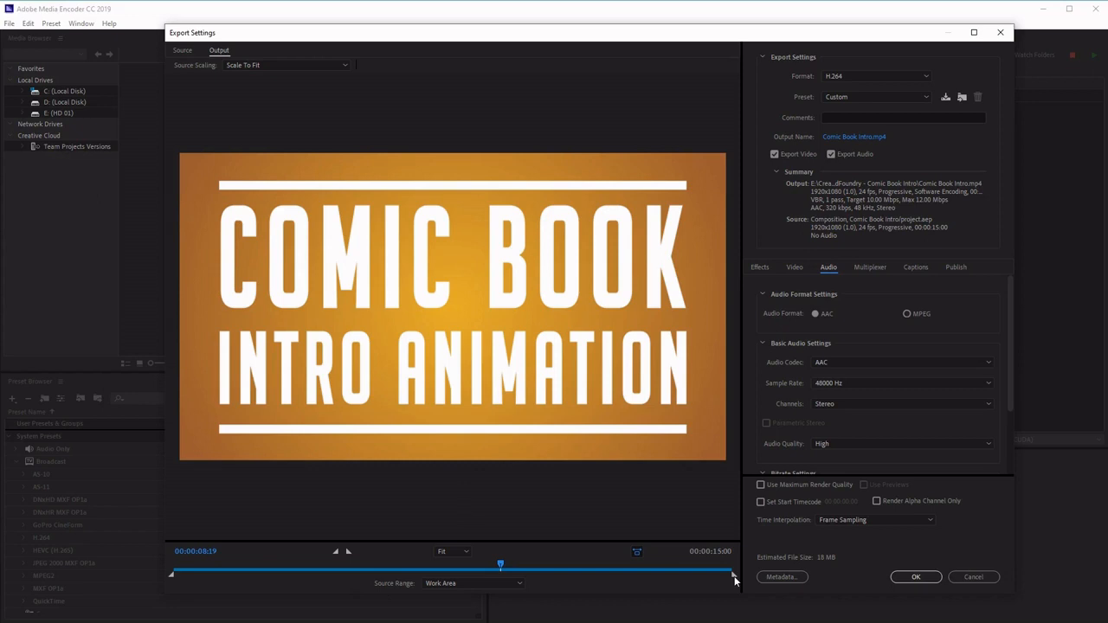
mouse_move(733, 575)
mouse_down()
mouse_move(601, 575)
mouse_move(746, 579)
mouse_move(712, 580)
mouse_move(734, 575)
mouse_up()
drag(171, 575, 265, 574)
drag(734, 578, 658, 578)
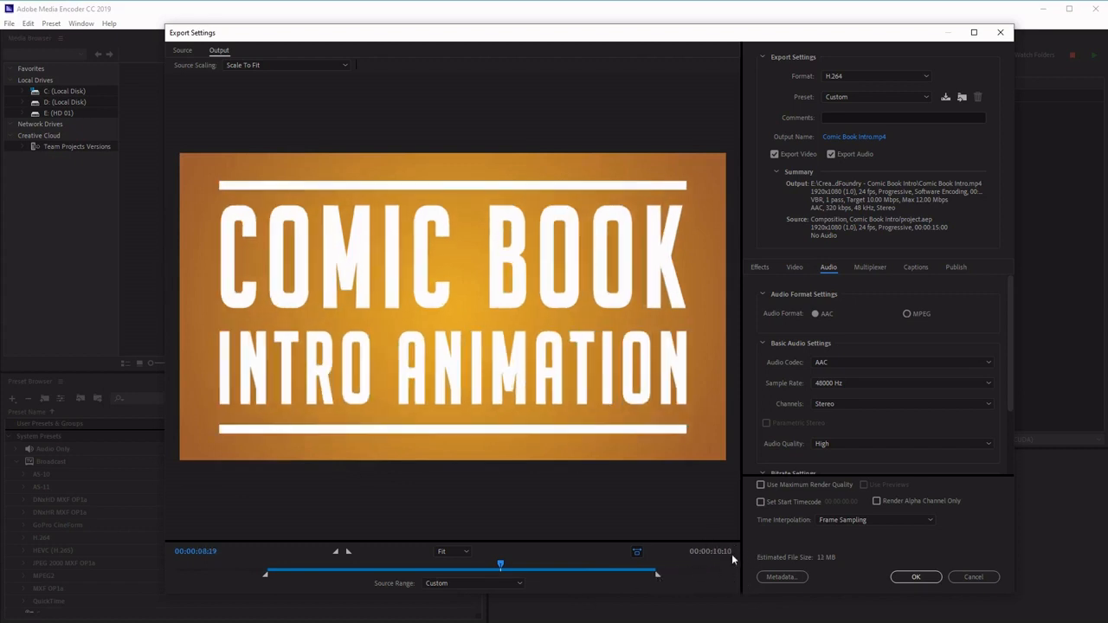
drag(659, 576, 624, 577)
drag(499, 566, 545, 568)
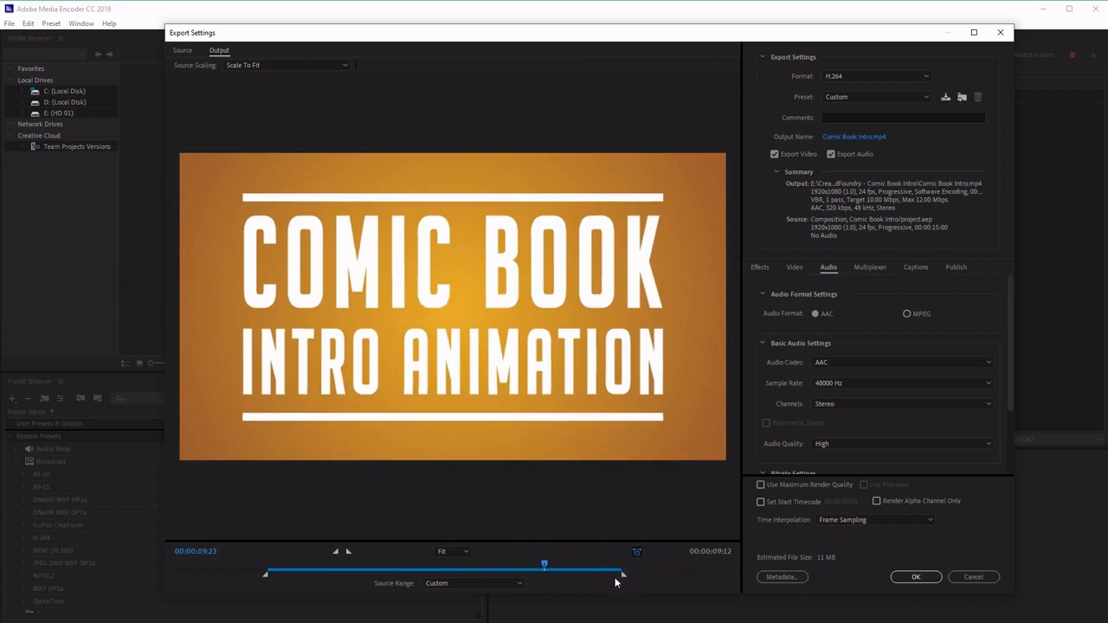
drag(621, 576, 735, 576)
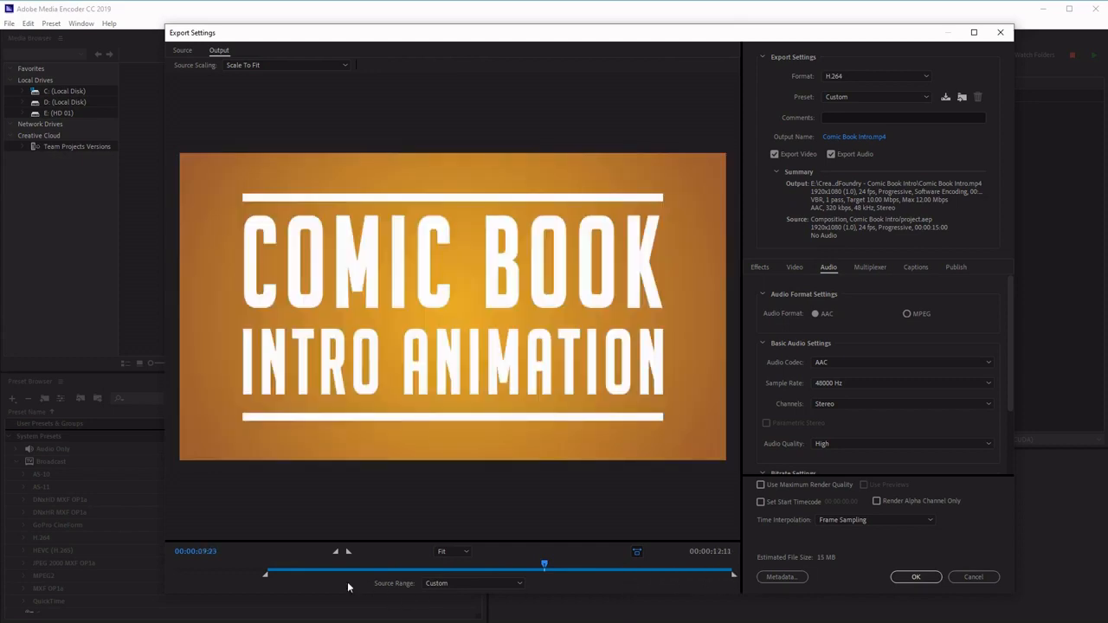
drag(268, 578, 118, 576)
click(917, 577)
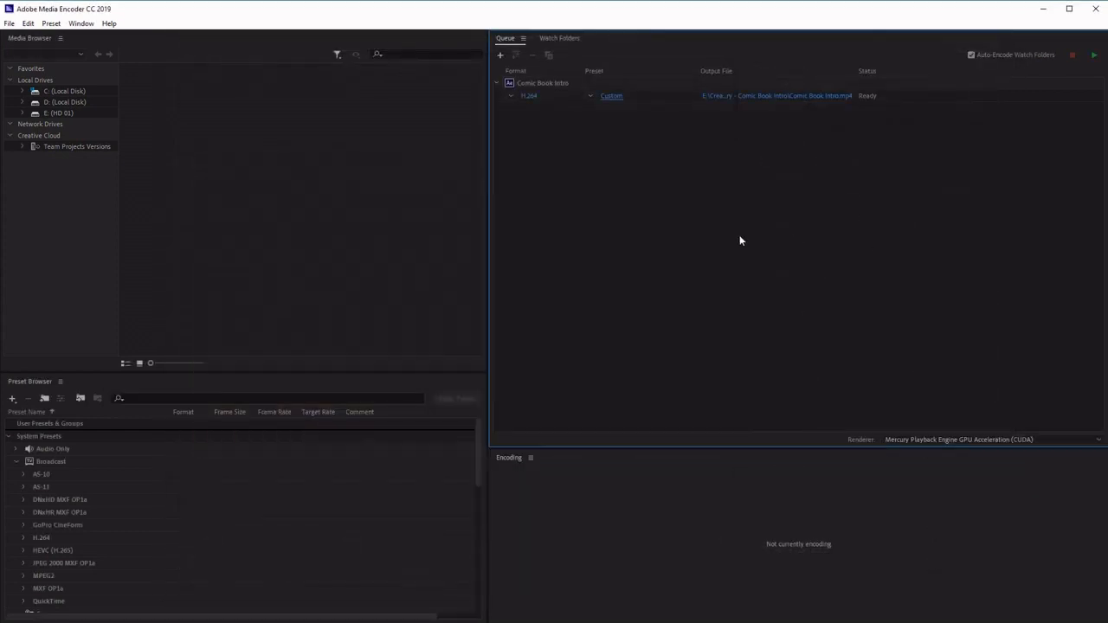